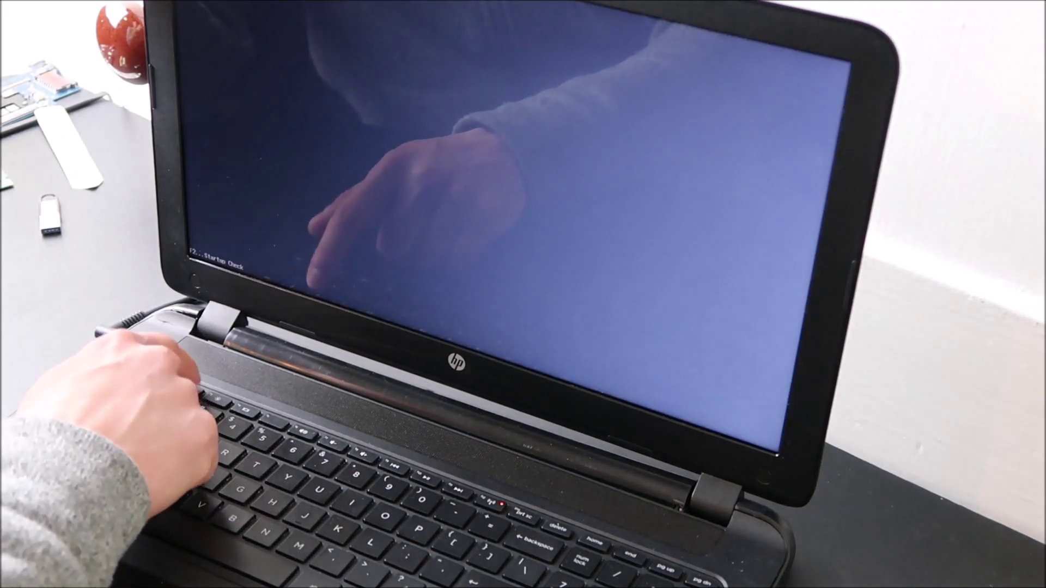
Launch HP PC Hardware Diagnostics UEFI with F2 at the Startup Check prompt.
key(F2)
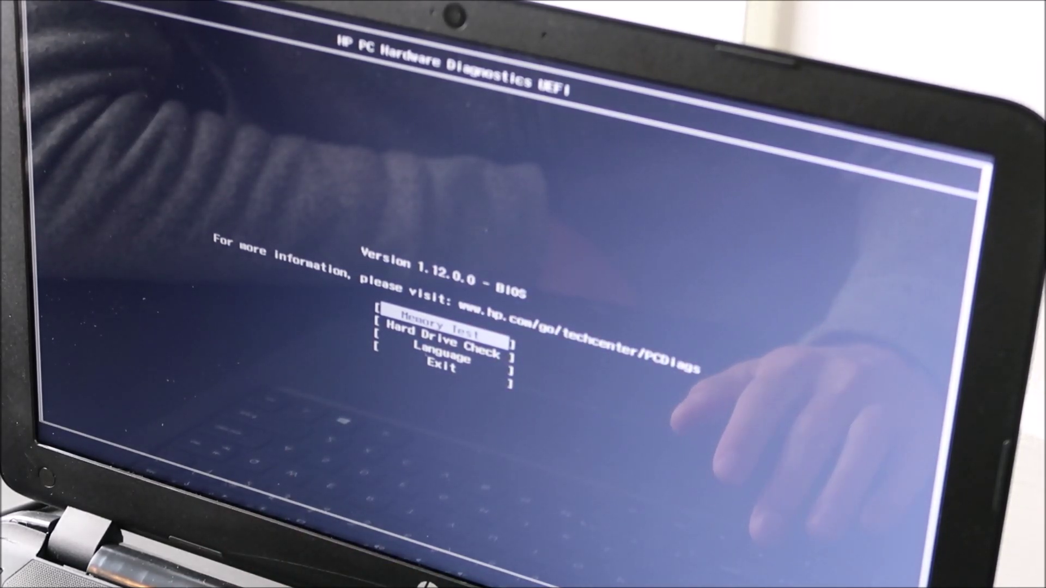
Highlight Hard Drive Check in the main menu instead of the memory test.
key(Down)
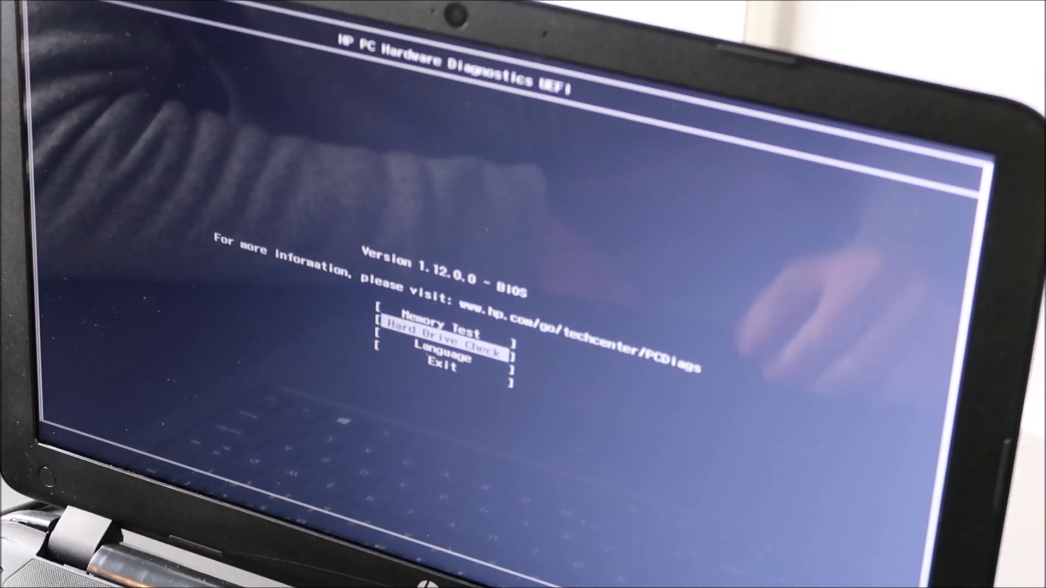